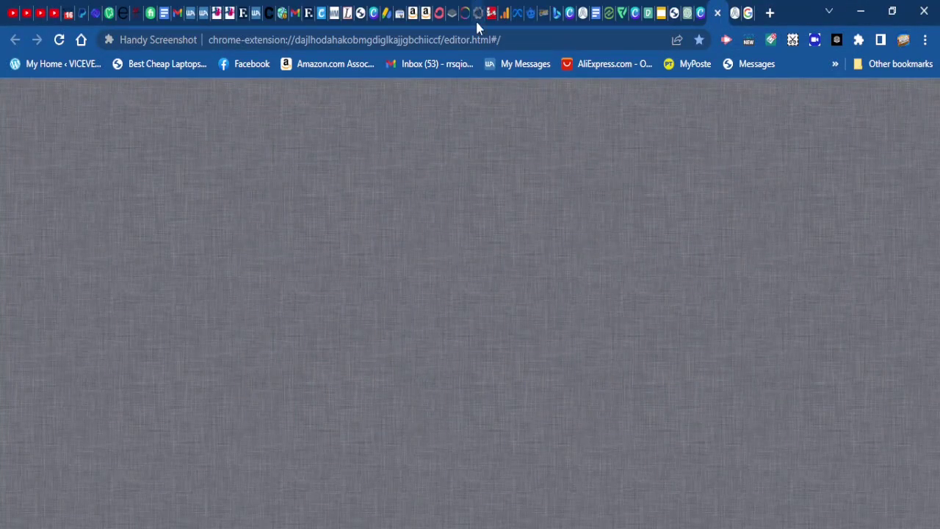
- Switch to the How To Train To Fit WordPress admin and open the list of all posts
left_click(224, 19)
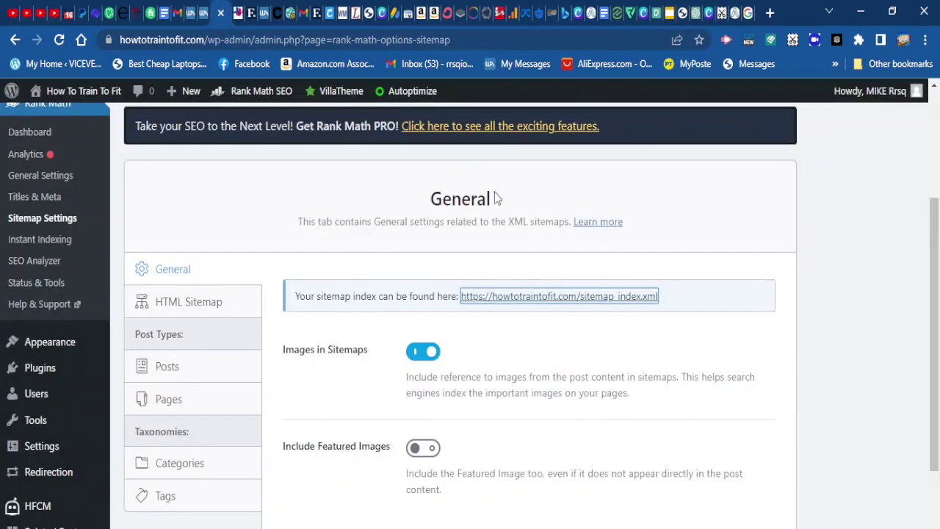
scroll(572, 274, "down", 1)
scroll(189, 247, "up", 4)
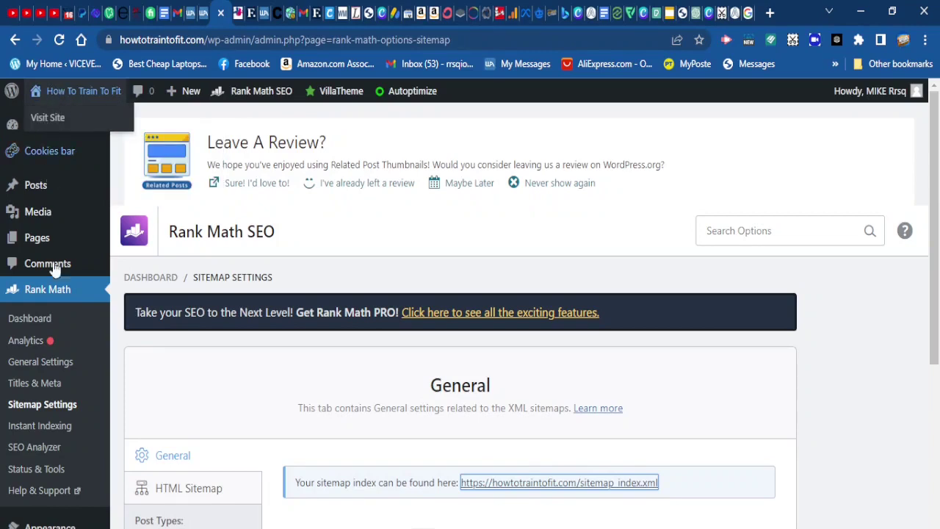
mouse_move(33, 190)
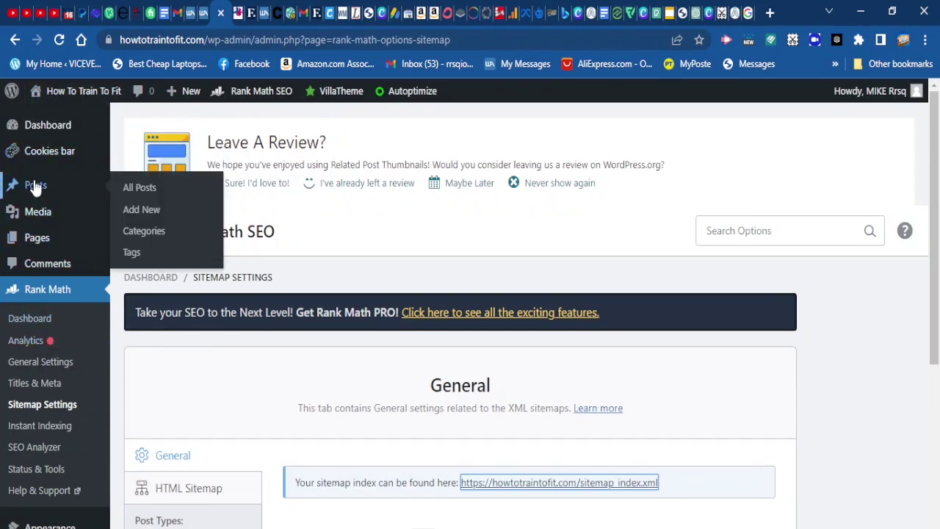
left_click(147, 193)
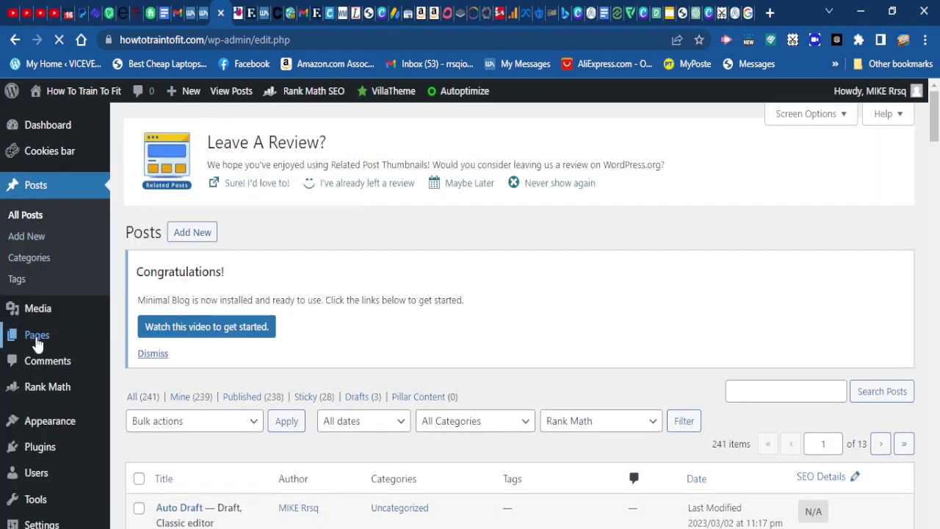
- Open the draft "Top 3 quality women fitness caps to buy on amazon" in the classic editor
scroll(264, 360, "down", 4)
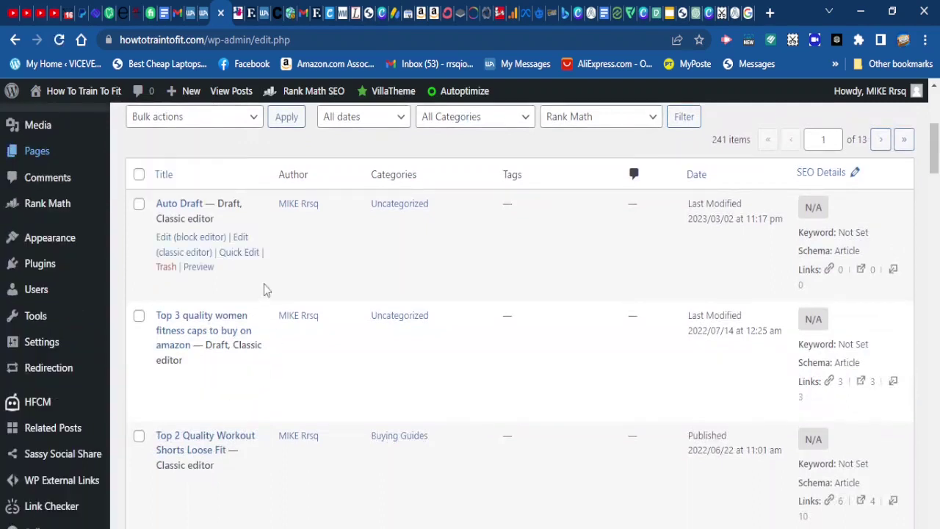
scroll(209, 228, "down", 2)
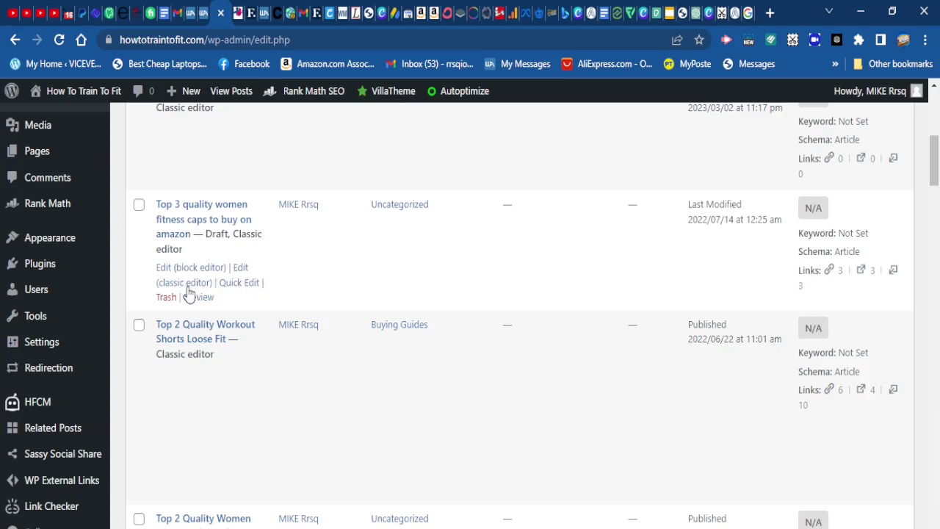
left_click(186, 286)
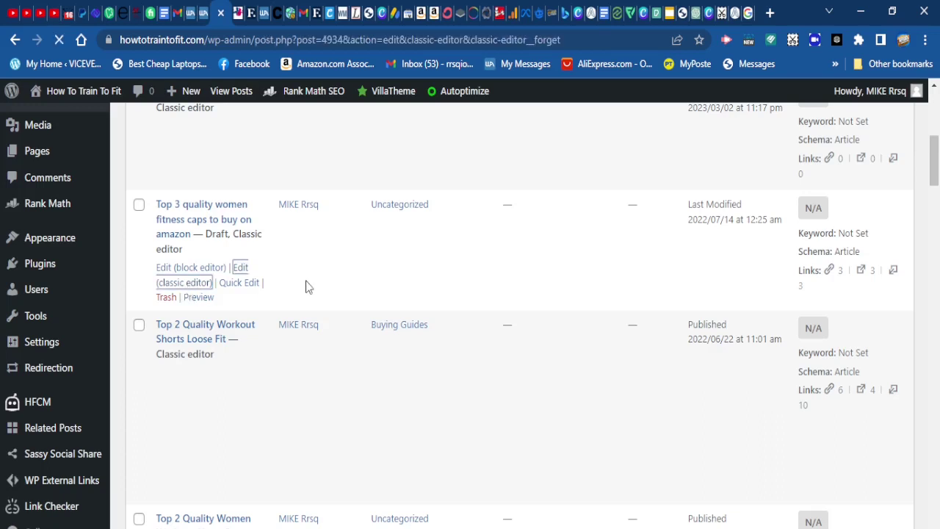
scroll(360, 283, "down", 2)
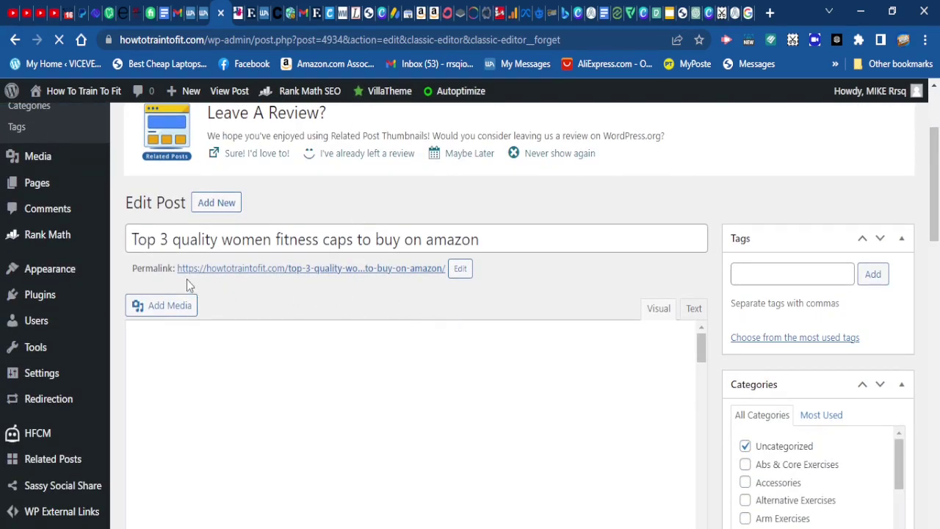
- Capitalize "Amazon" in the post title so it reads "Top 3 quality women fitness caps to buy on Amazon"
left_click(476, 239)
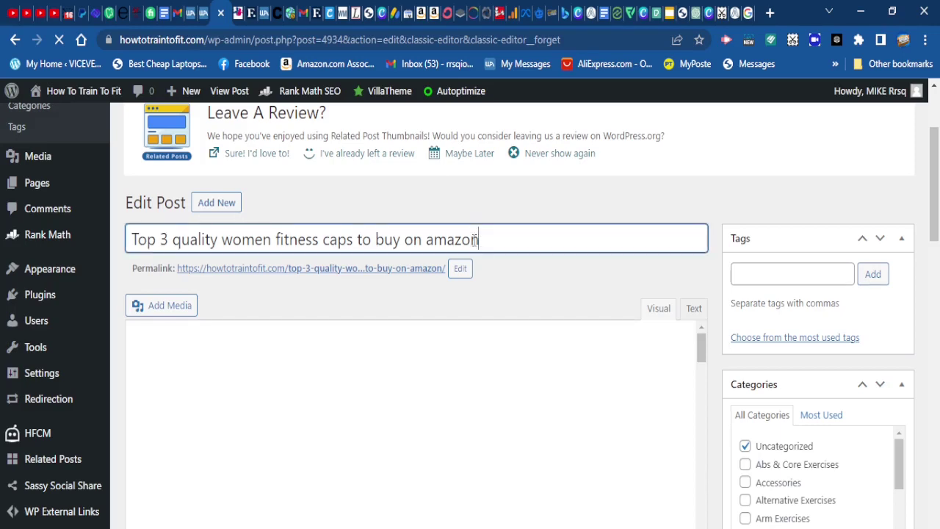
left_click_drag(476, 238, 128, 240)
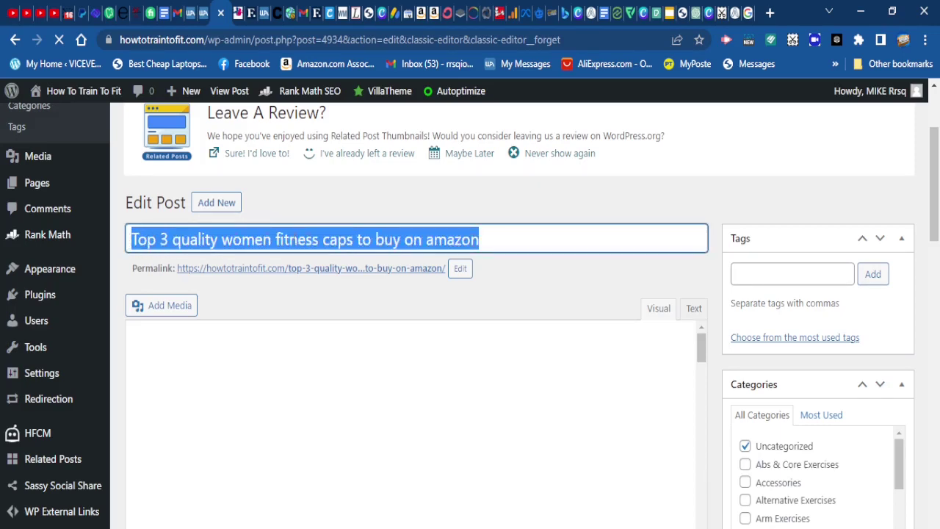
left_click(317, 240)
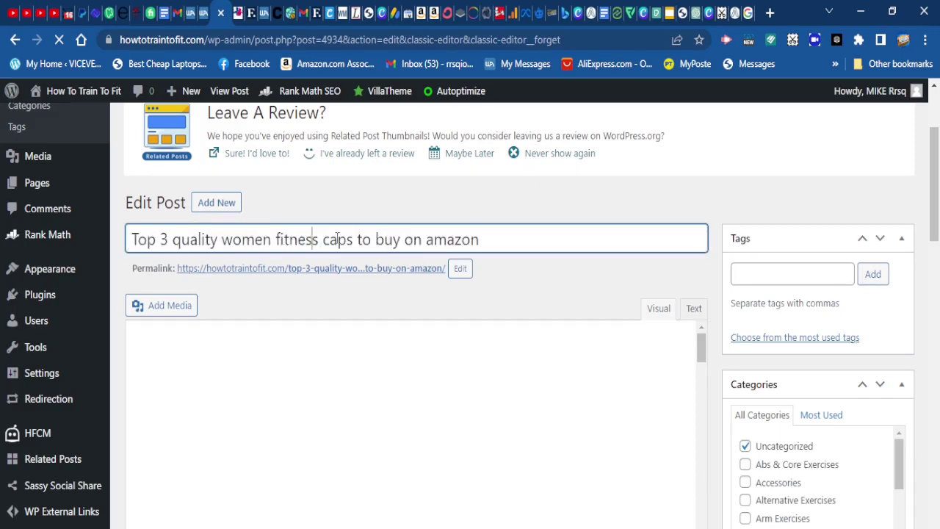
left_click(434, 243)
key("BackSpace")
type("A")
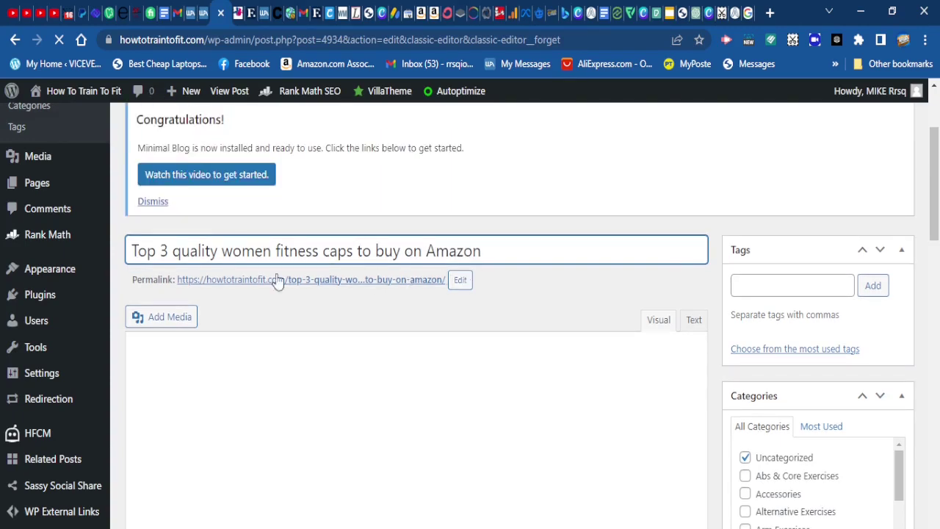
scroll(192, 285, "up", 3)
scroll(332, 359, "down", 3)
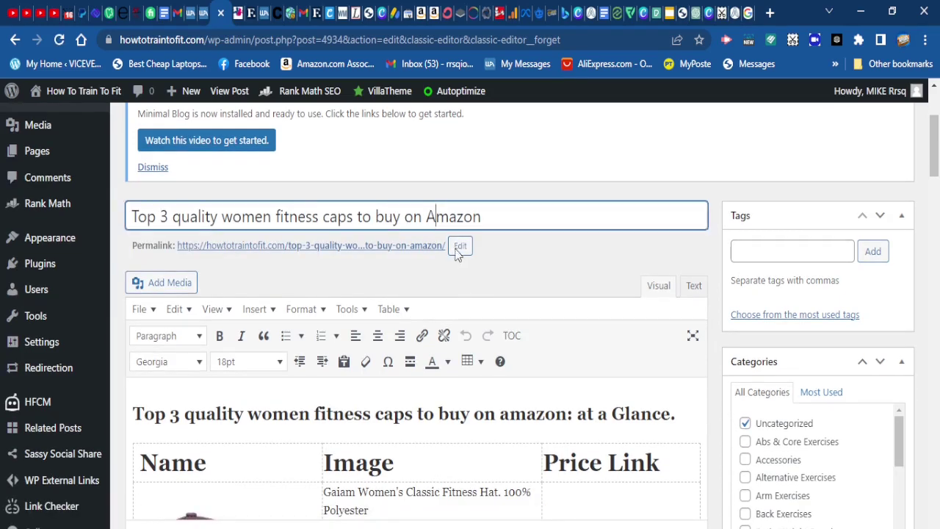
left_click(460, 247)
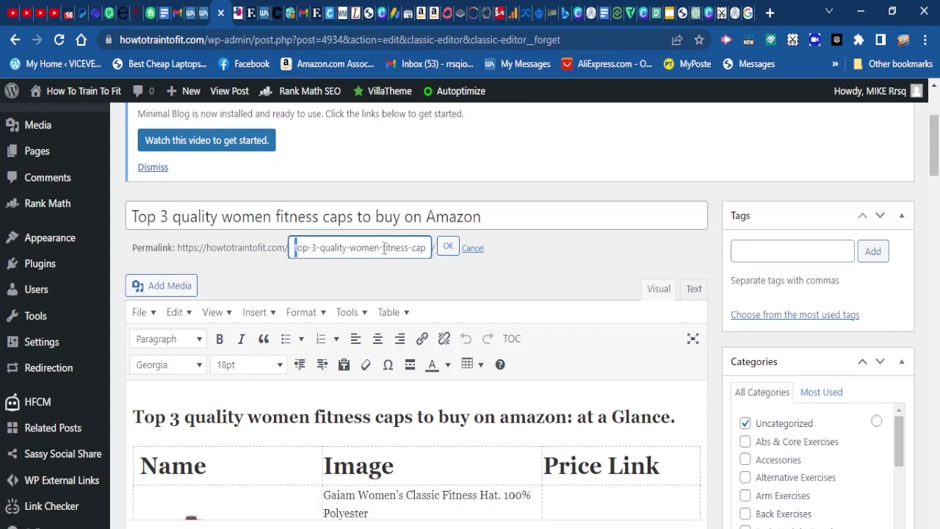
left_click_drag(383, 249, 433, 249)
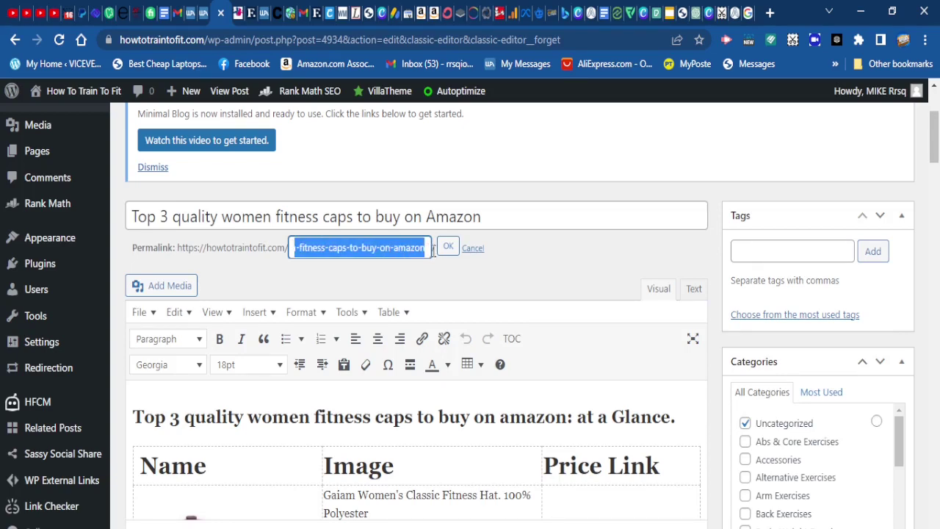
left_click(169, 215)
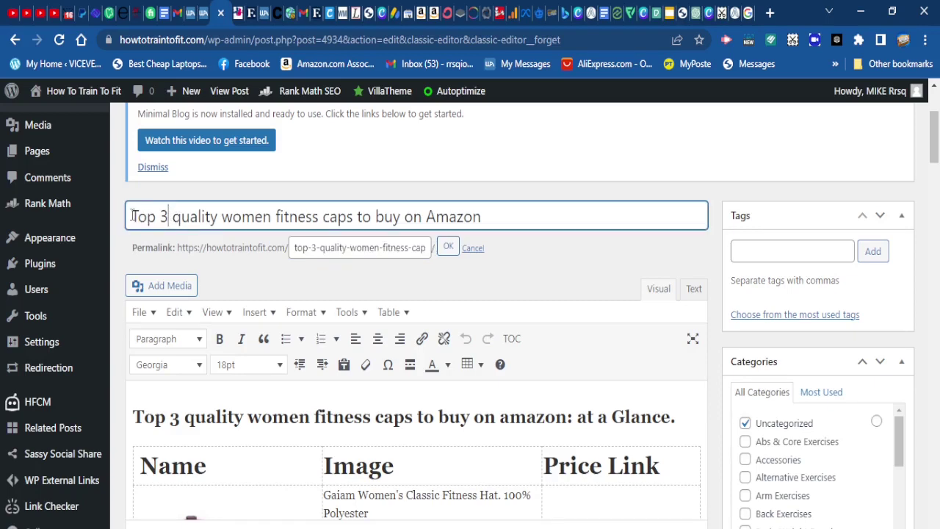
left_click_drag(133, 216, 522, 214)
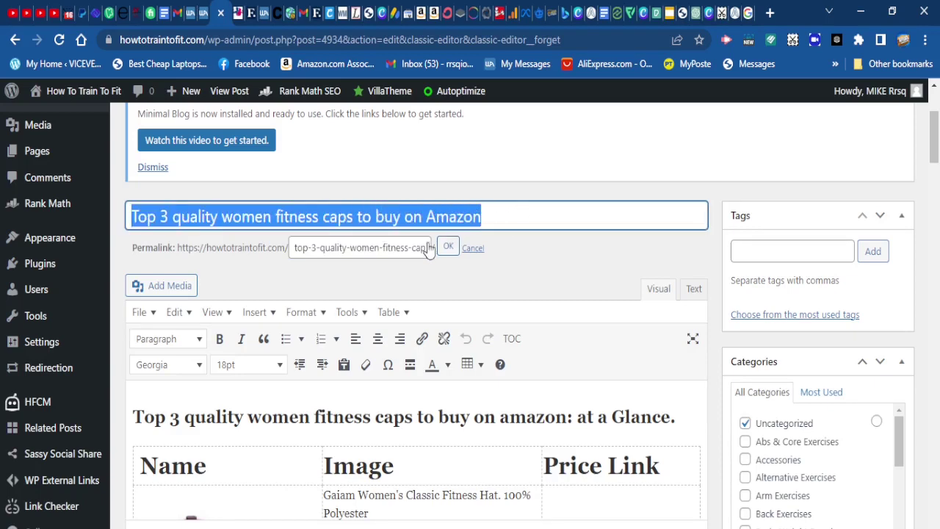
left_click(296, 250)
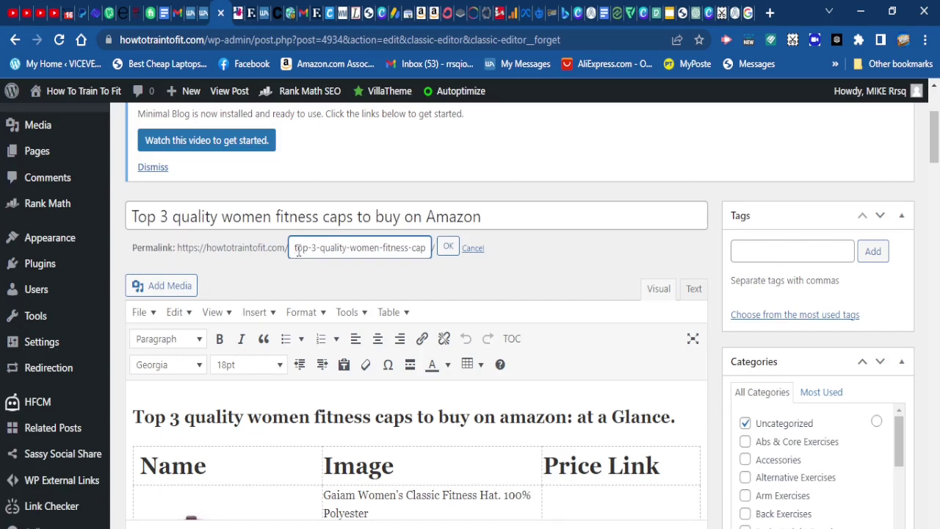
left_click_drag(313, 247, 437, 248)
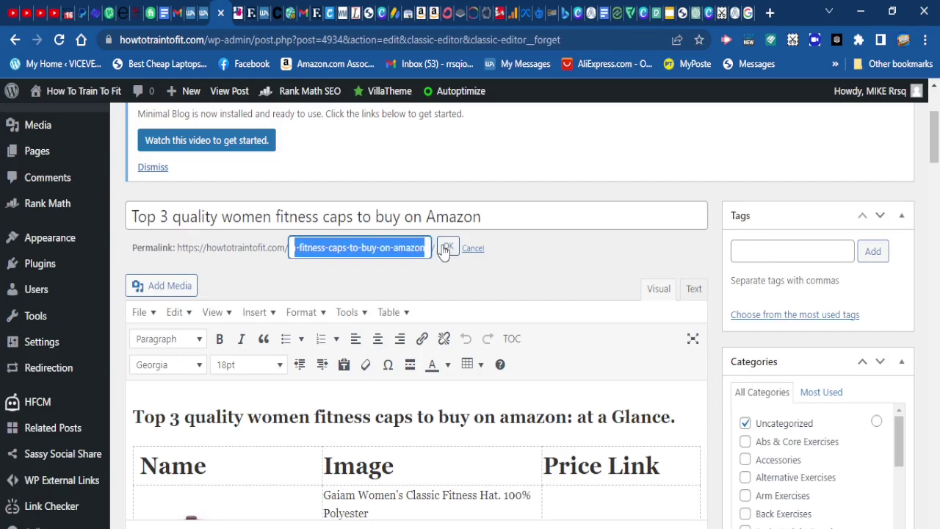
left_click(447, 250)
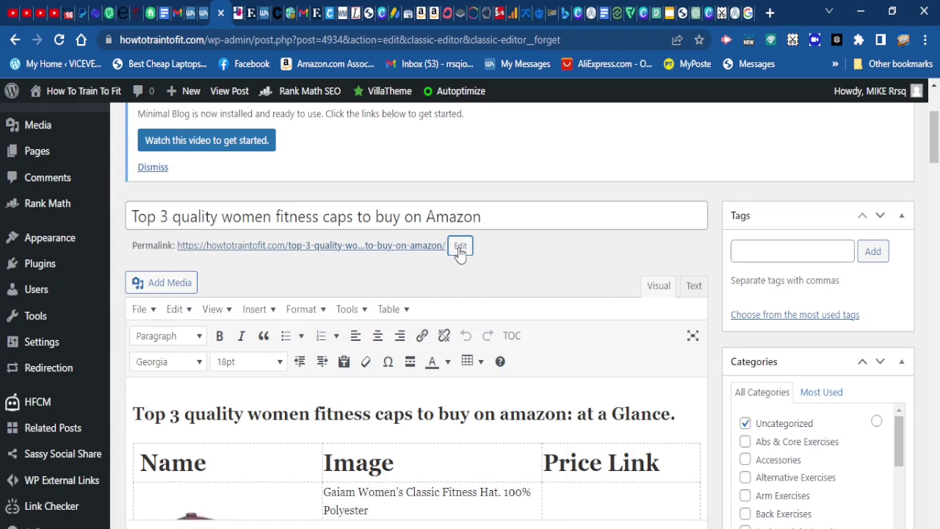
- Open the permalink slug for editing and restore the missing "q" of "quality" in the post title
left_click(460, 248)
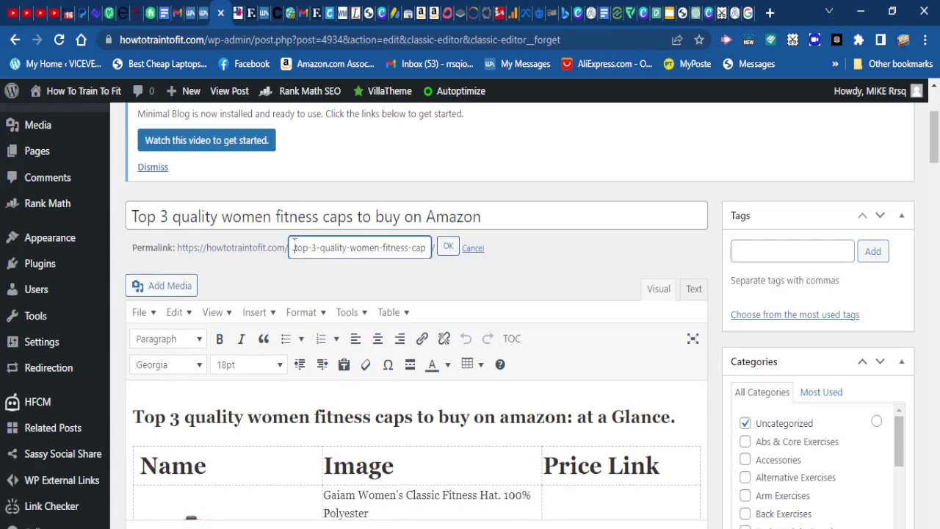
left_click_drag(294, 248, 470, 249)
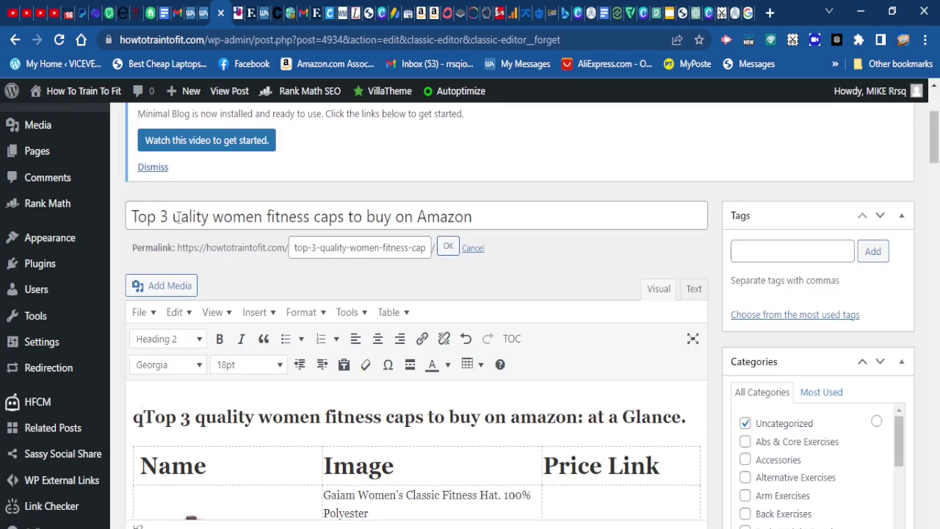
left_click(175, 217)
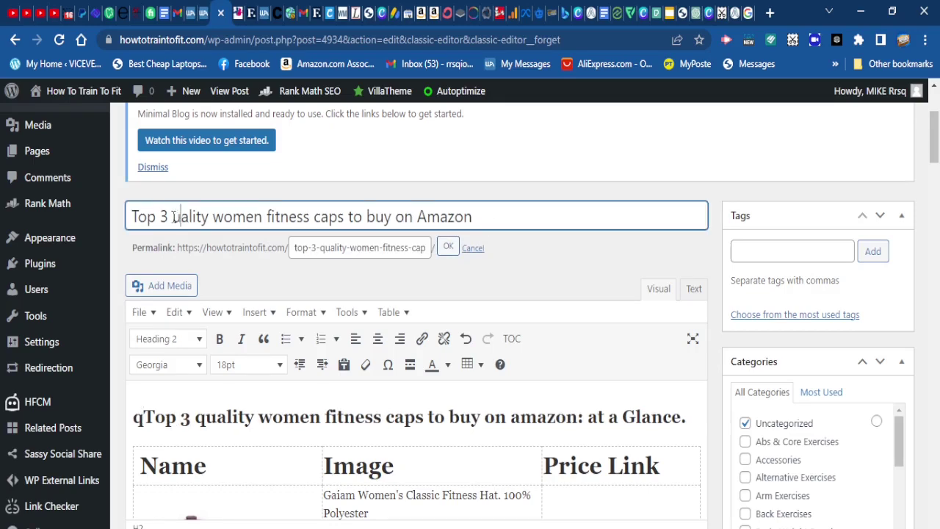
type("q")
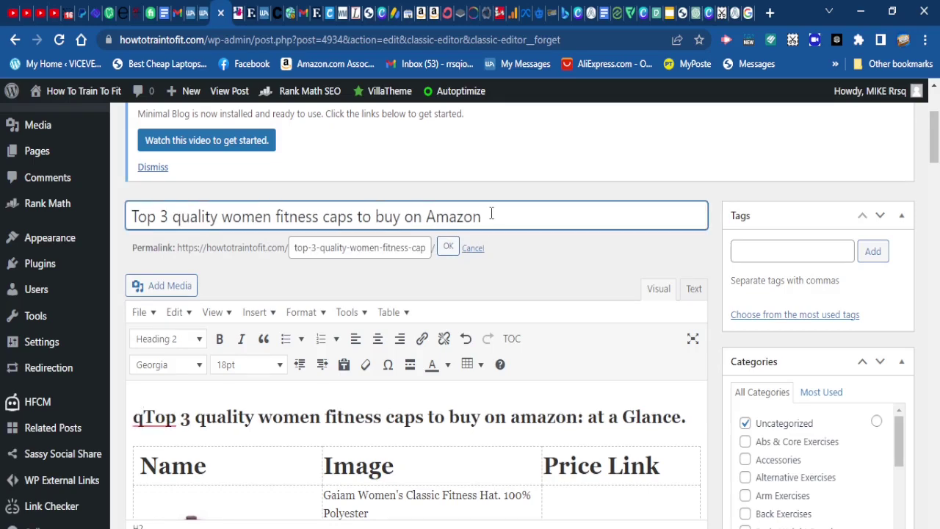
- Replace the permalink slug with the copied post title "Top 3 quality women fitness caps to buy on Amazon" and apply it
left_click_drag(490, 216, 128, 224)
key("ctrl+c")
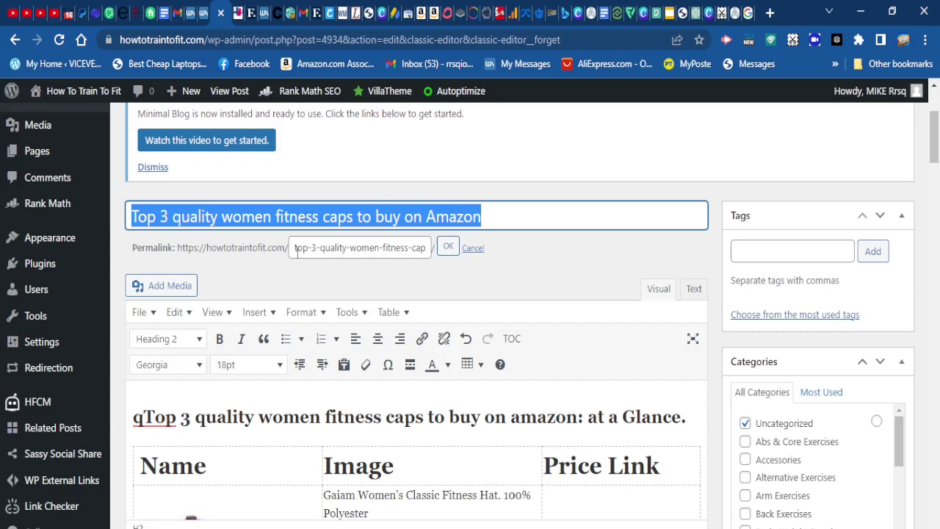
left_click_drag(293, 246, 437, 247)
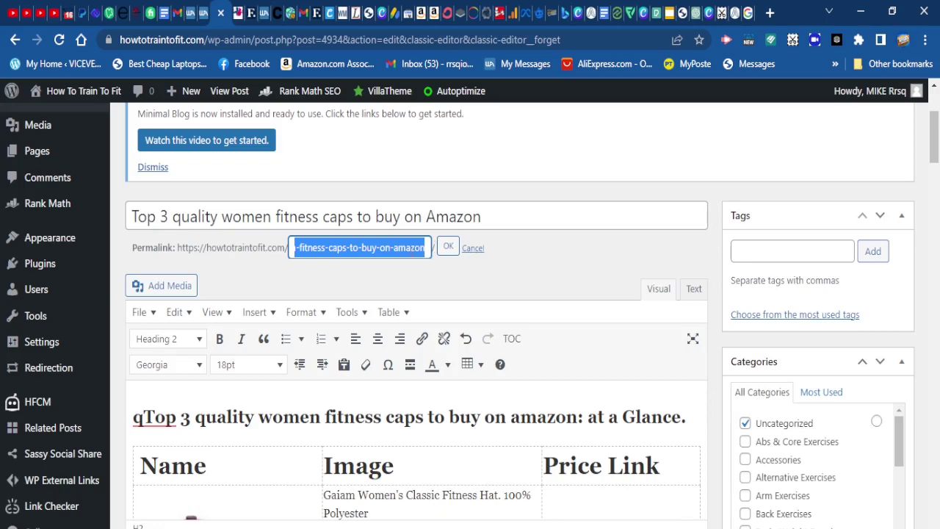
key("ctrl+v")
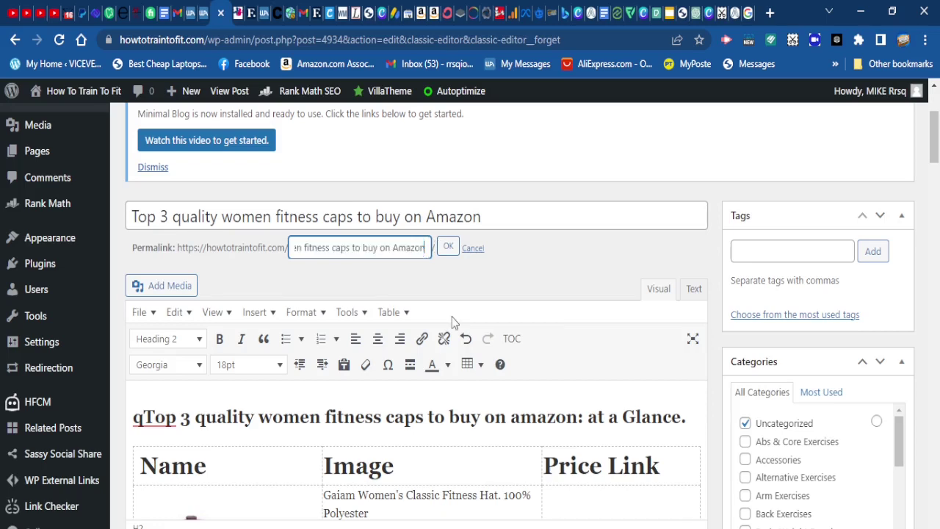
left_click(448, 248)
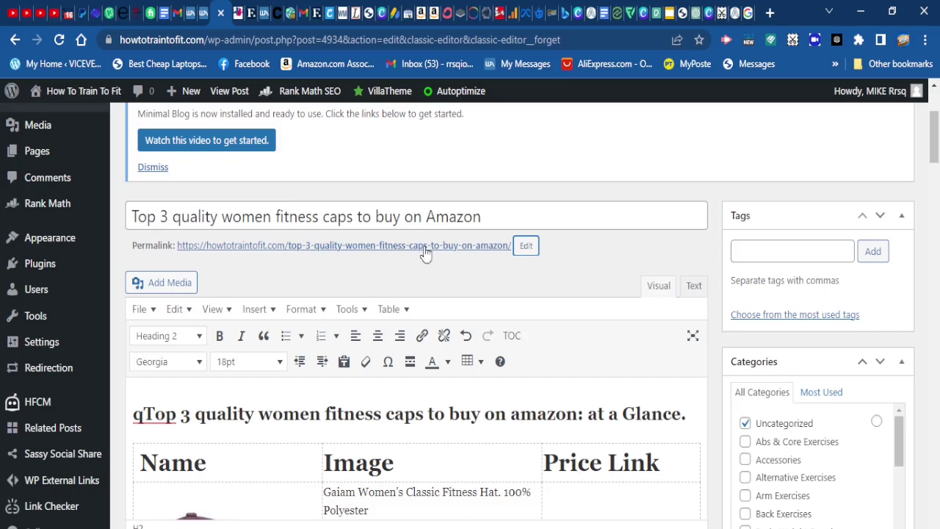
- Examine the post's title, product comparison table and publishing options
mouse_move(149, 214)
left_mouse_down()
mouse_move(496, 219)
mouse_move(137, 217)
left_mouse_up()
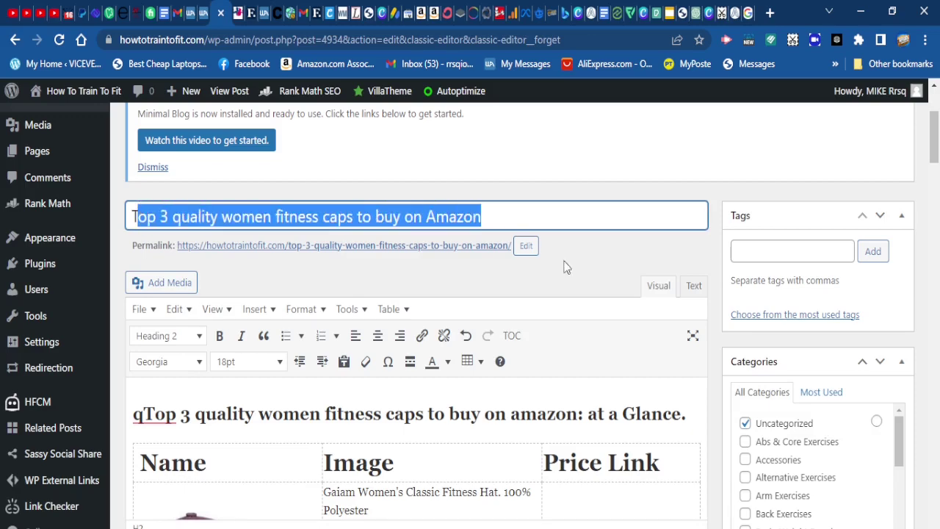
scroll(808, 380, "down", 5)
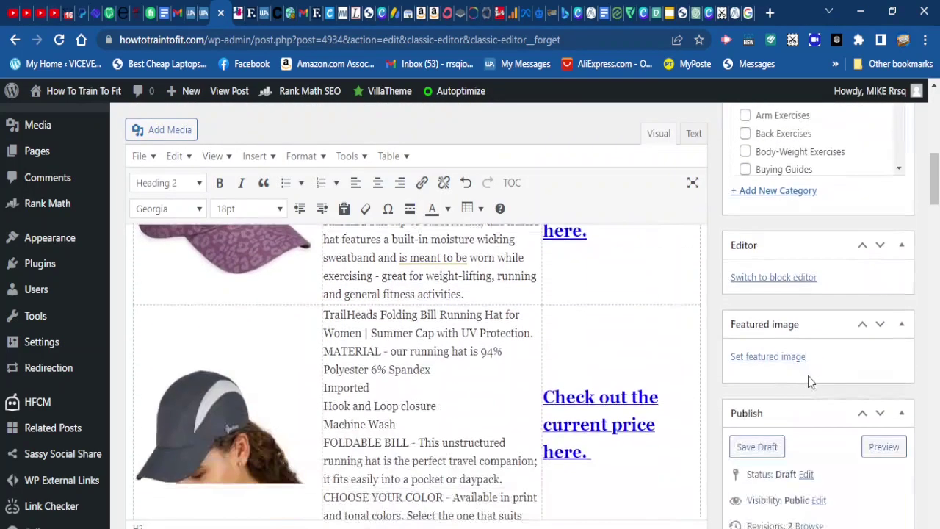
scroll(811, 376, "down", 2)
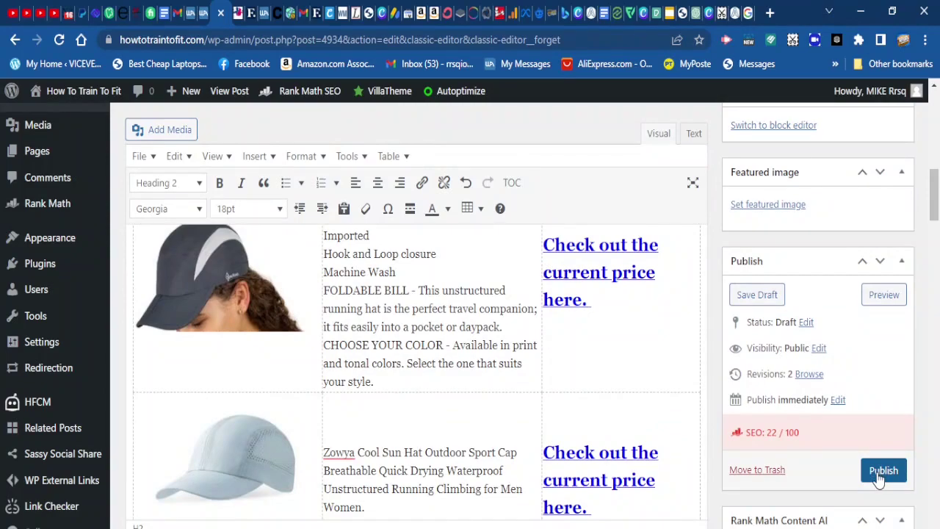
scroll(882, 478, "down", 1)
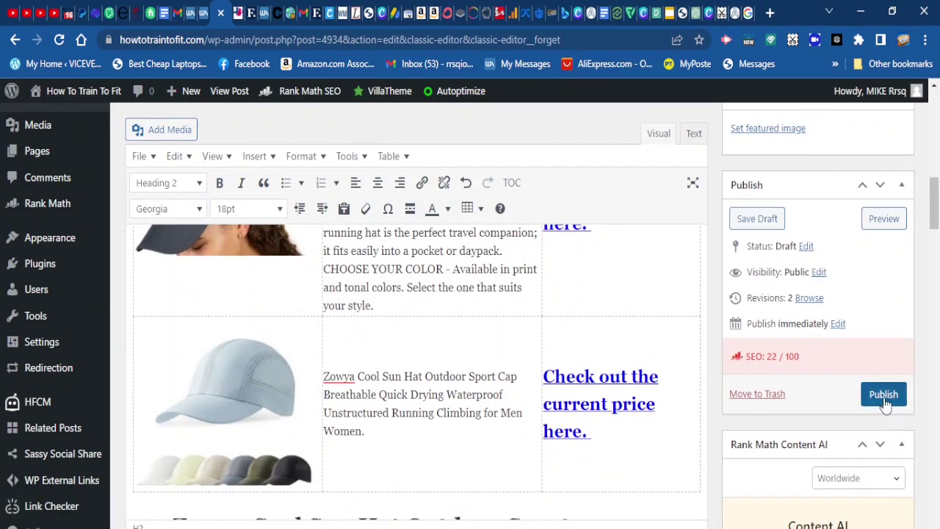
scroll(885, 401, "up", 10)
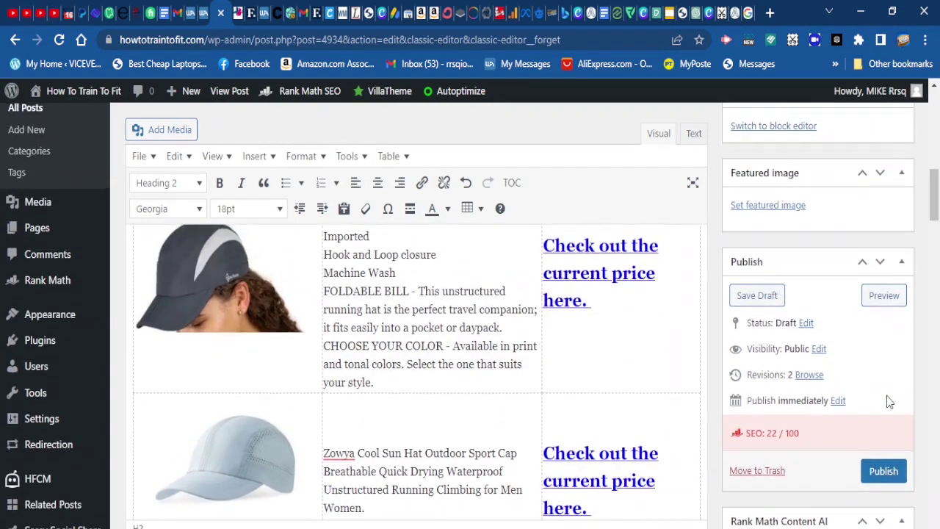
triple_click(599, 398)
key("ctrl+c")
scroll(598, 440, "down", 2)
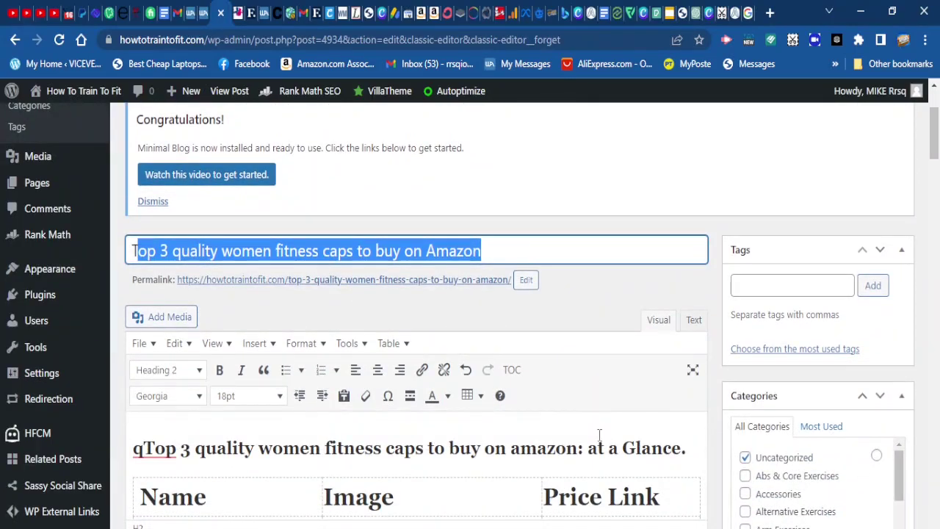
scroll(598, 435, "down", 5)
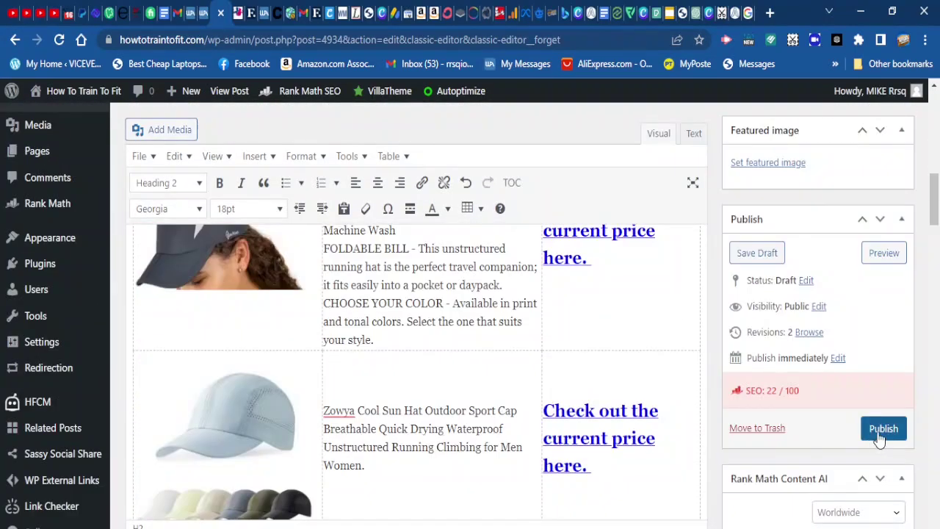
- Publish the women's fitness caps post
scroll(878, 433, "down", 5)
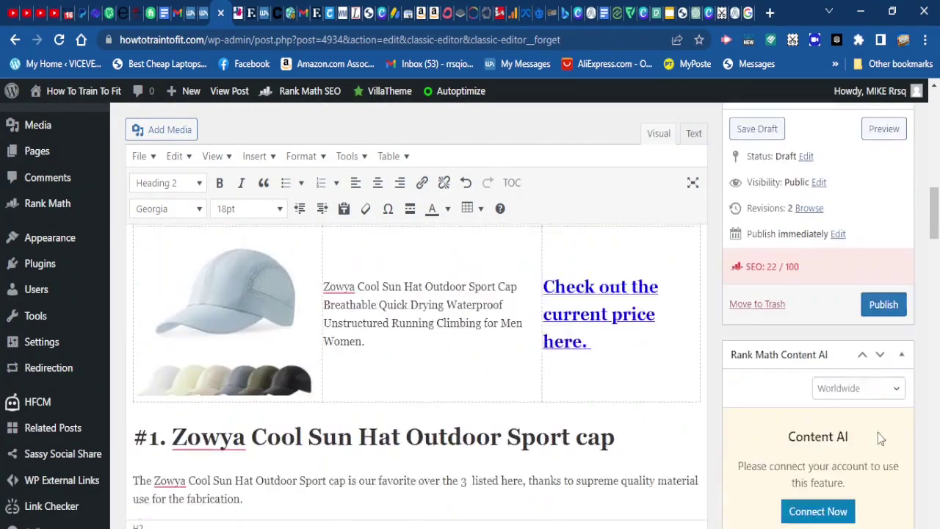
scroll(776, 397, "up", 2)
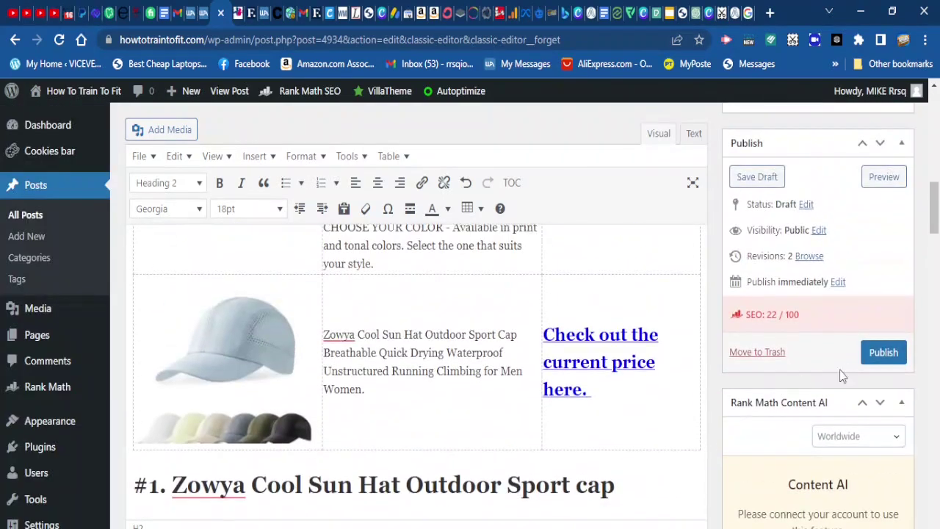
left_click(884, 353)
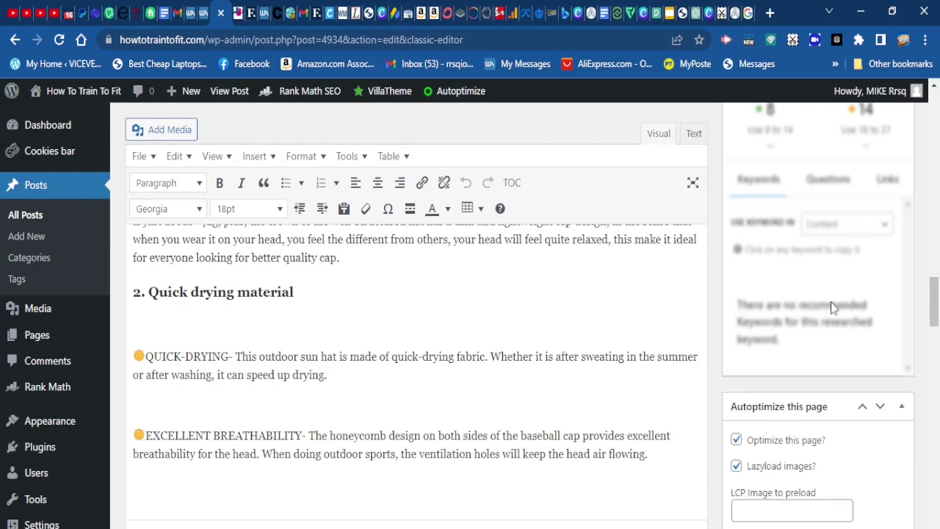
- Switch the published post to the block editor and convert its classic content to blocks
scroll(832, 301, "down", 2)
scroll(830, 334, "down", 5)
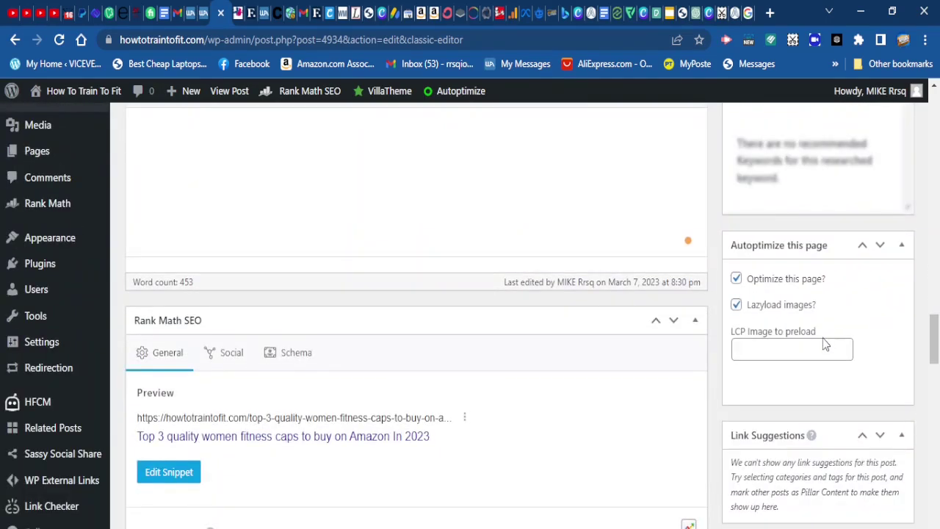
scroll(821, 348, "up", 10)
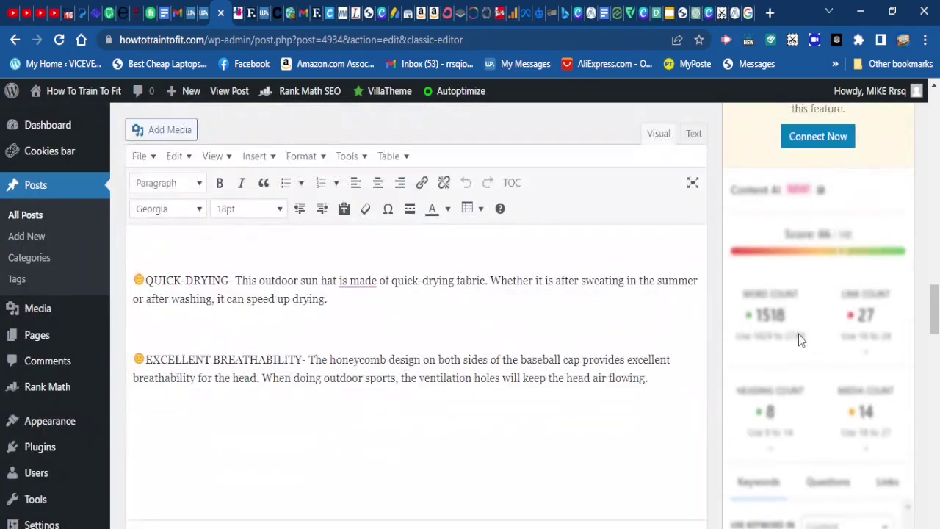
scroll(800, 339, "up", 5)
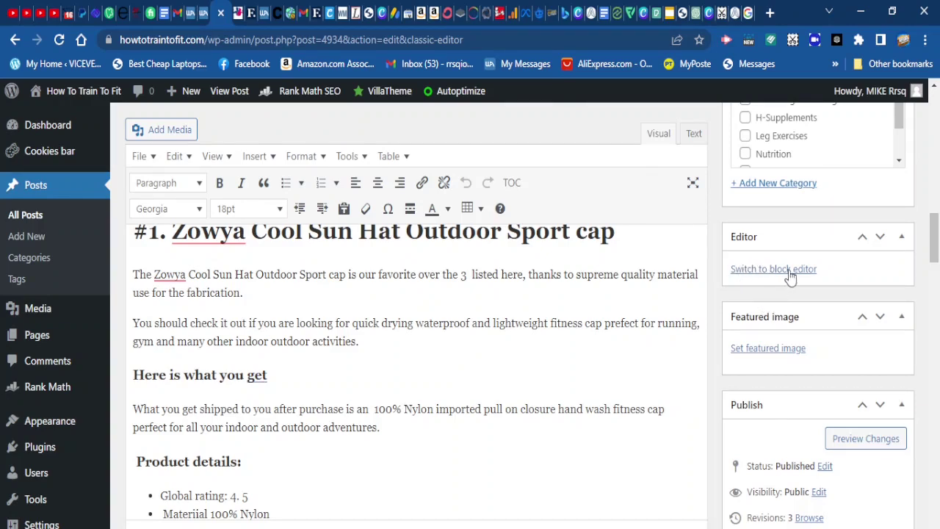
left_click(772, 271)
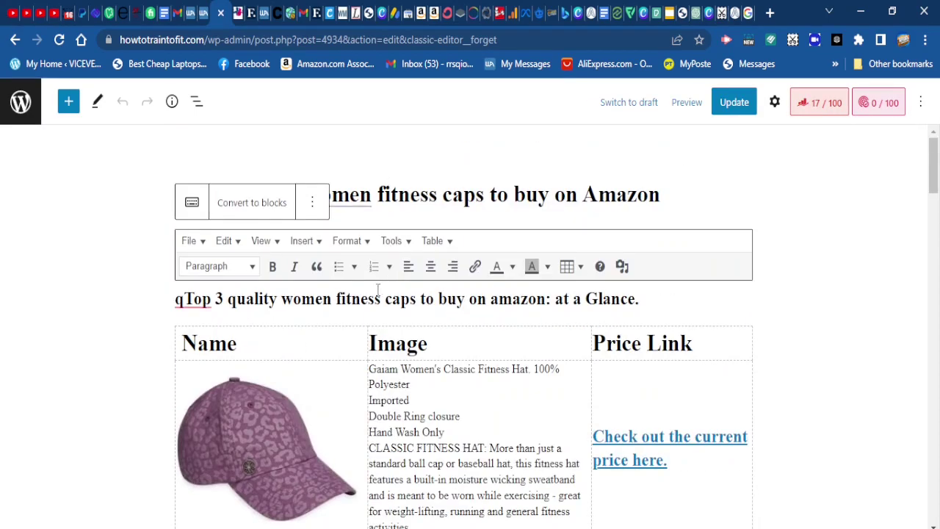
scroll(667, 285, "down", 1)
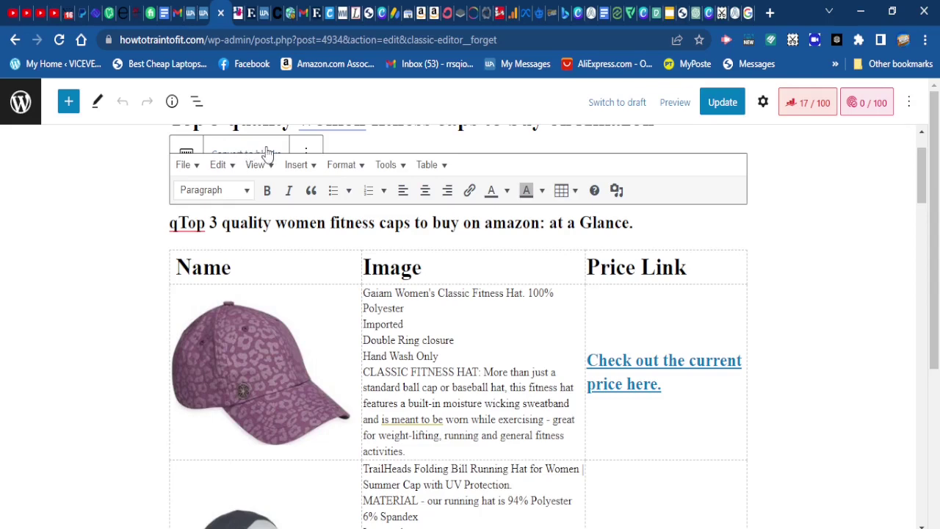
key("Return")
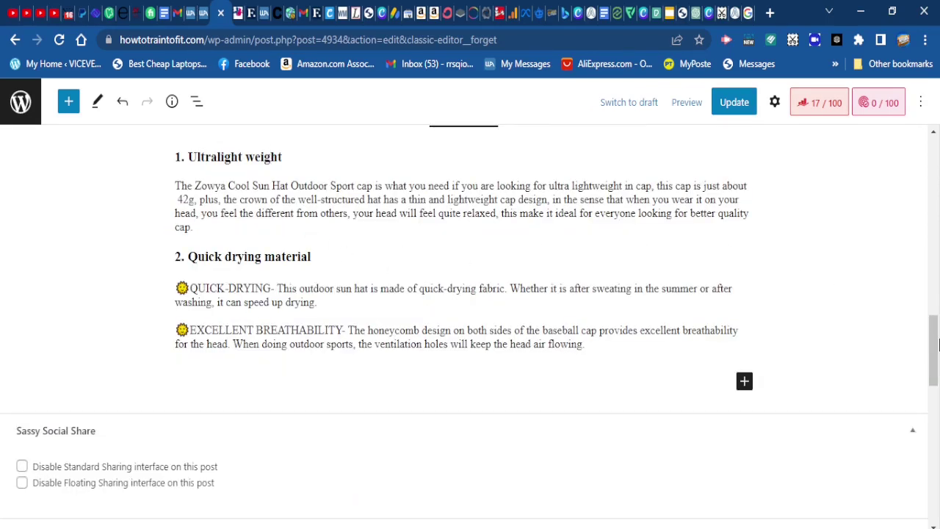
- Review the converted post from its title and comparison table down to the quick drying material section
scroll(939, 248, "up", 5)
scroll(930, 269, "up", 4)
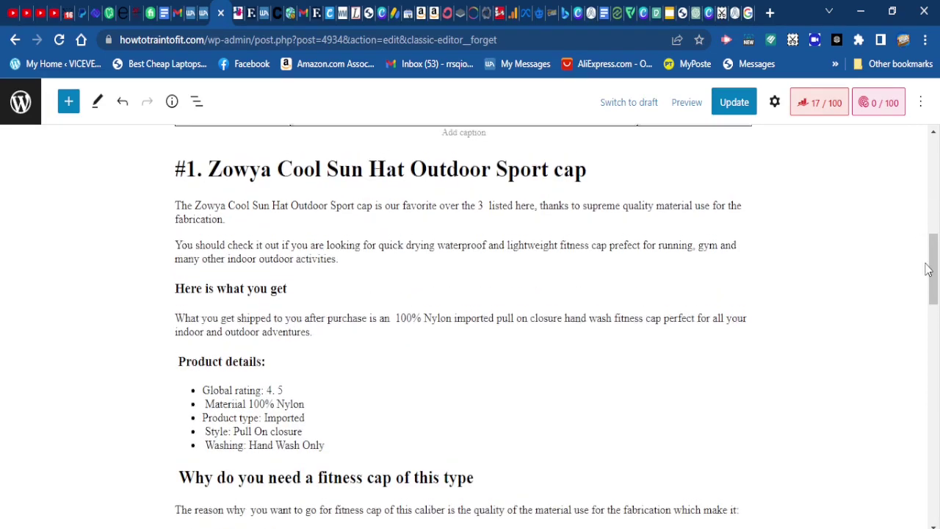
scroll(933, 274, "up", 5)
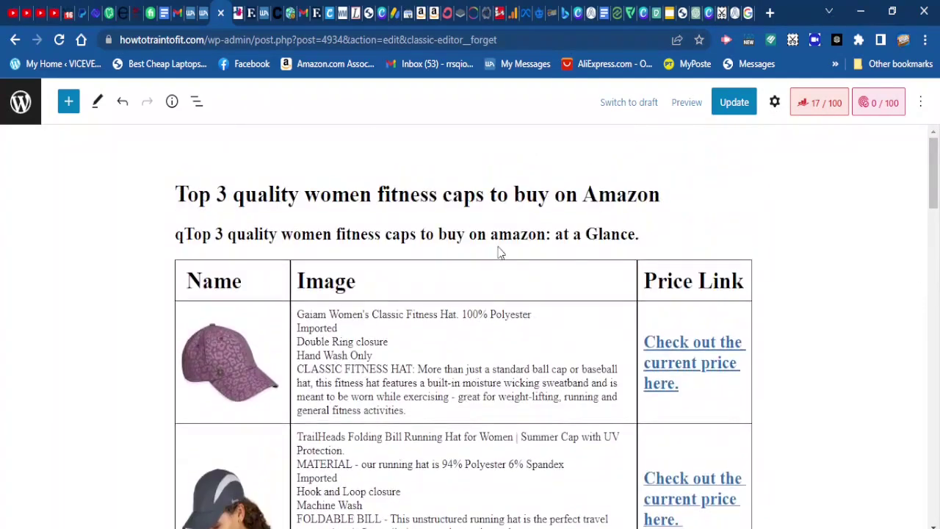
scroll(572, 250, "down", 2)
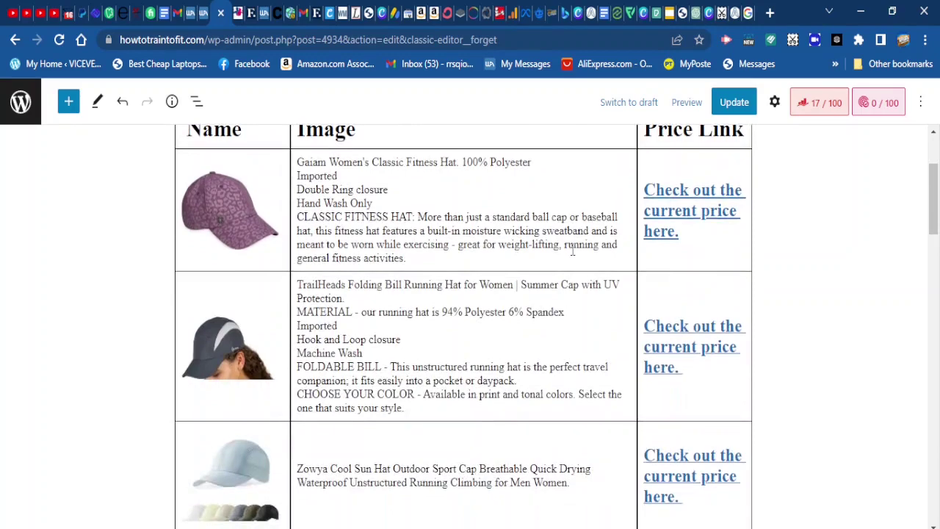
scroll(565, 277, "down", 9)
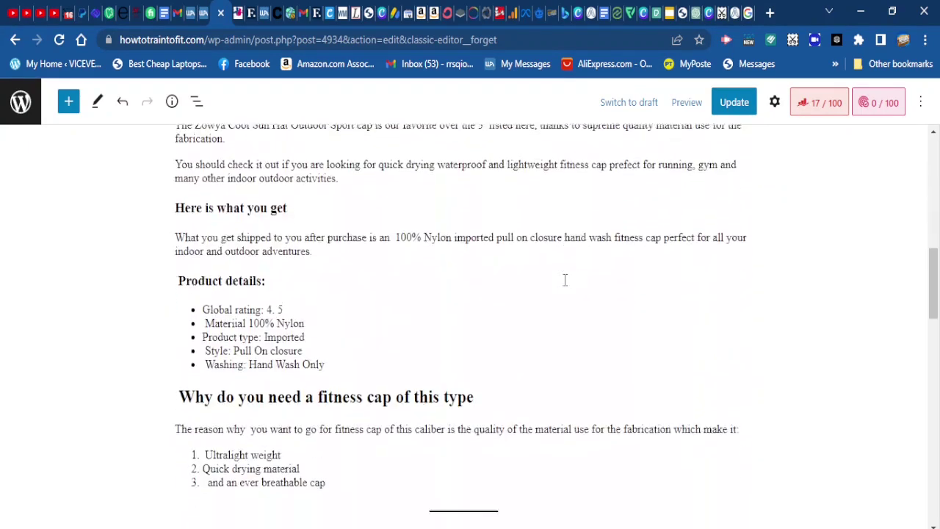
scroll(753, 299, "down", 3)
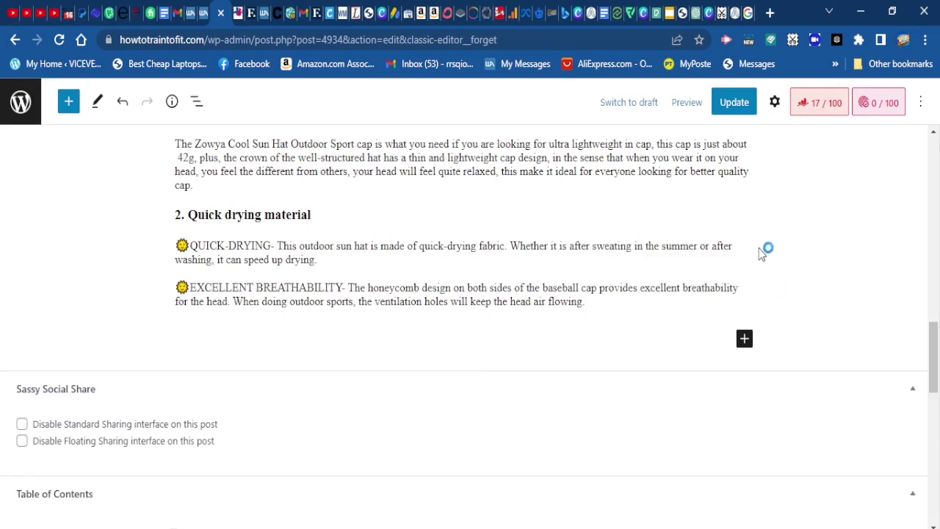
- Open the URL entry in the post settings and replace the permalink with the copied title "Top 3 quality women fitness caps to buy on Amazon"
left_click(777, 108)
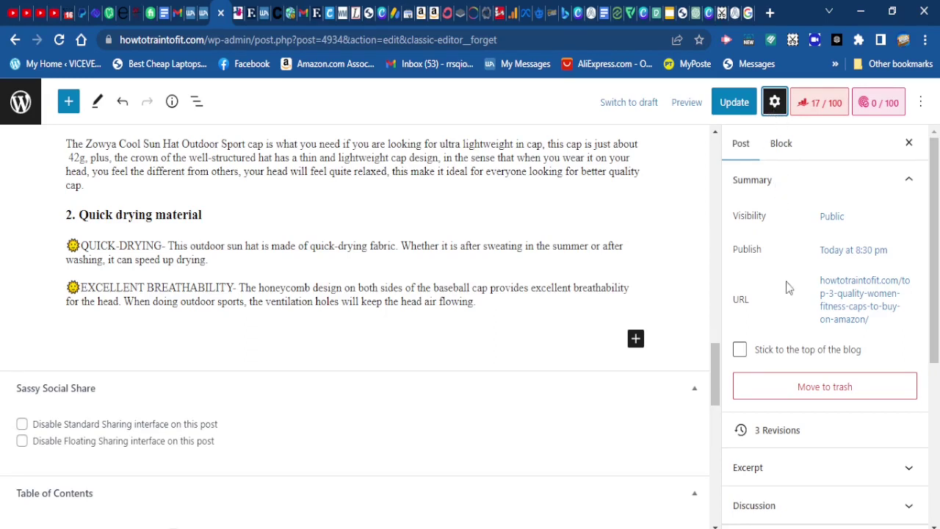
scroll(802, 487, "down", 2)
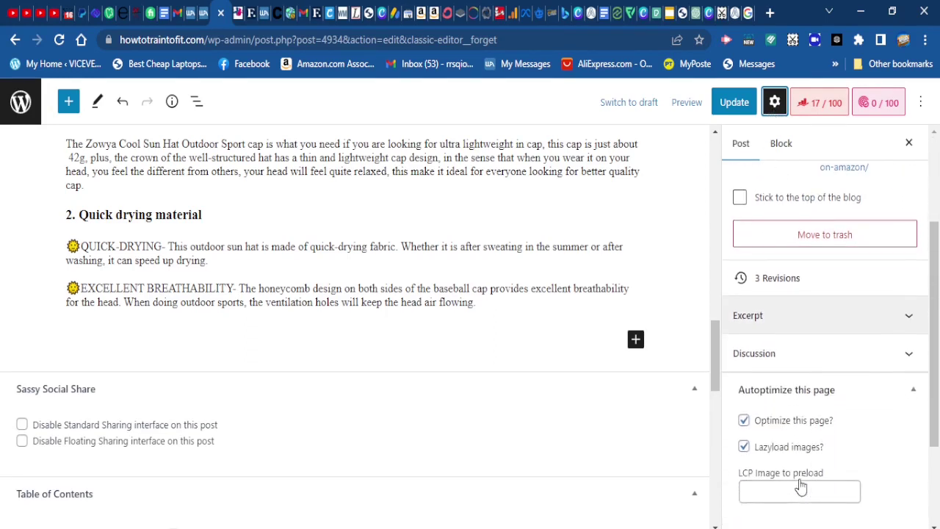
scroll(801, 312, "up", 2)
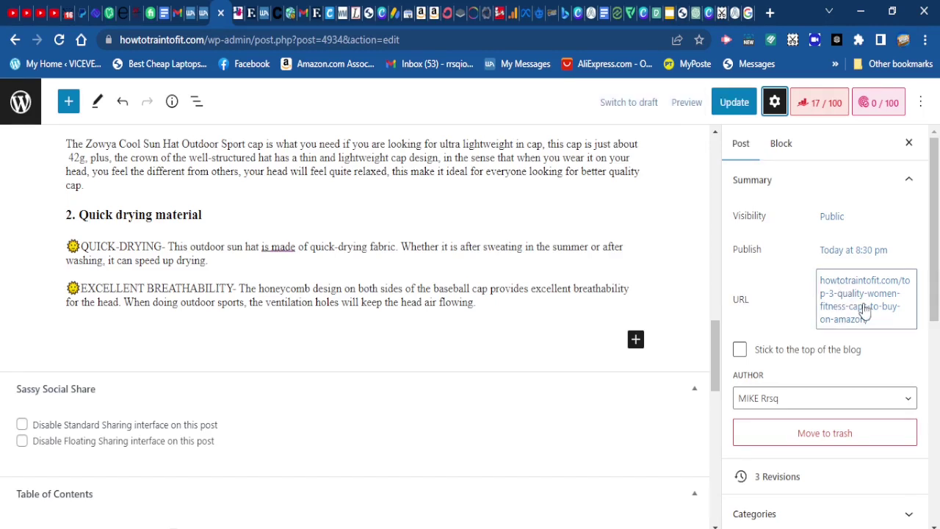
left_click(868, 328)
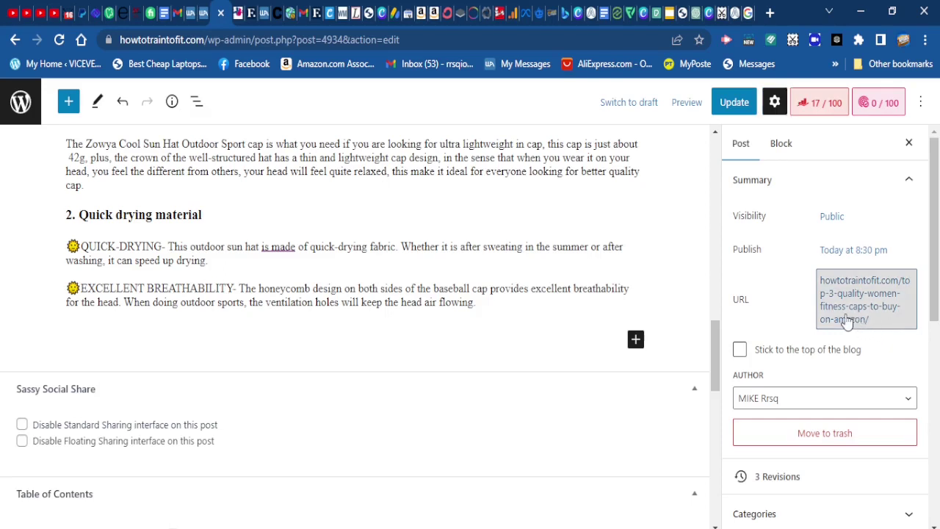
left_click(876, 317)
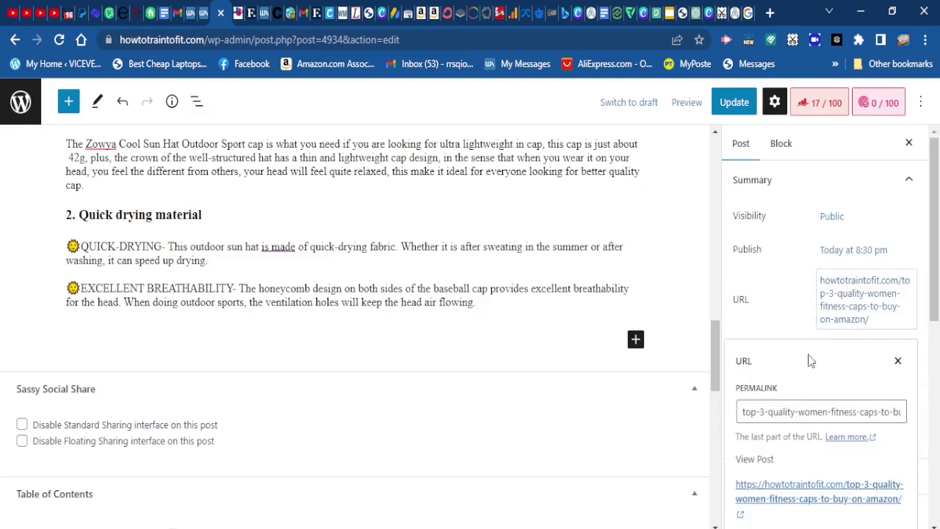
left_click_drag(738, 412, 913, 419)
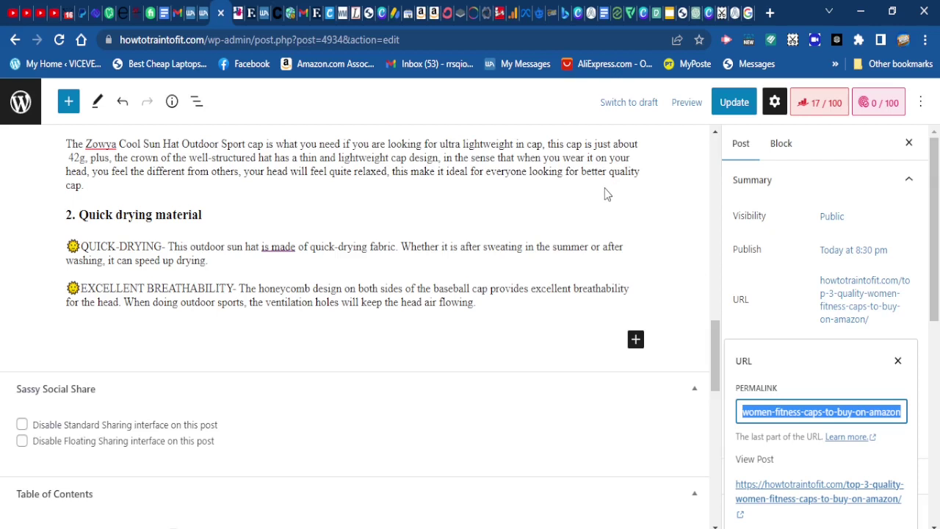
key("ctrl+v")
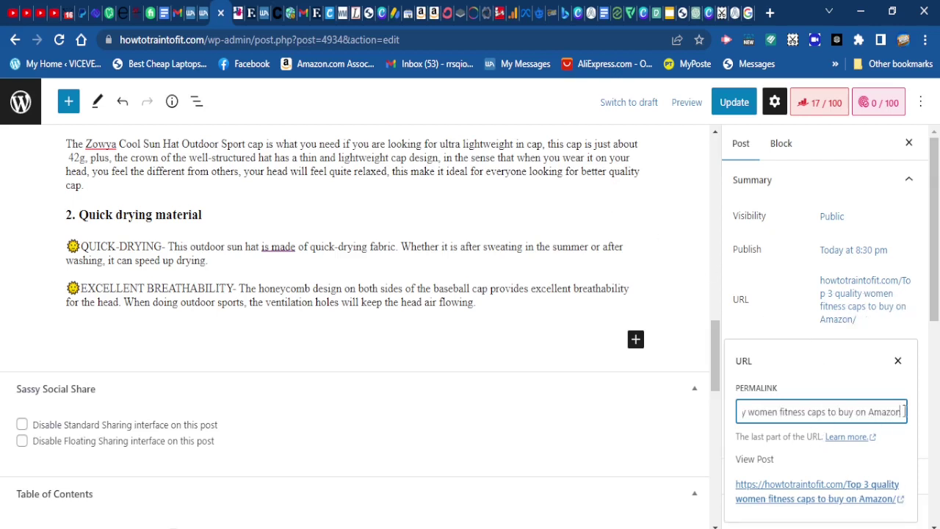
mouse_move(904, 412)
left_mouse_down()
mouse_move(723, 412)
mouse_move(921, 418)
left_mouse_up()
left_click(741, 412)
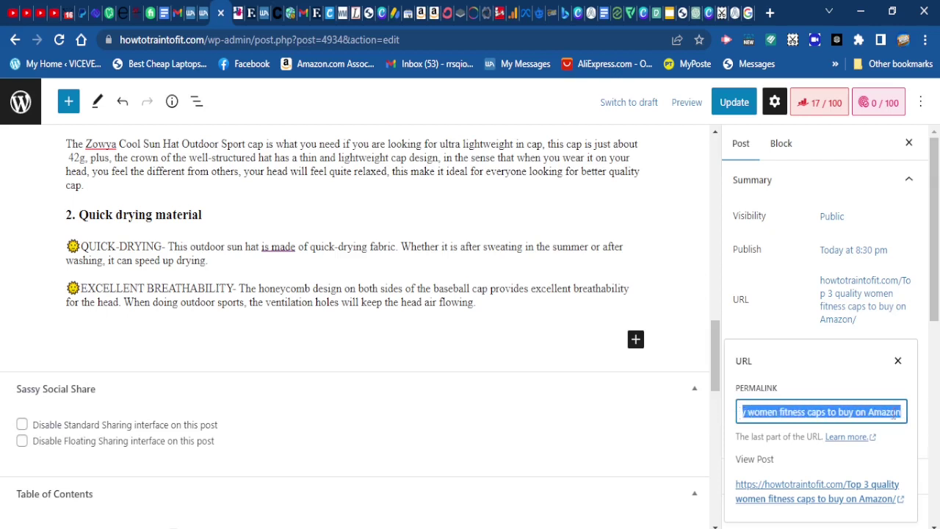
left_click(764, 378)
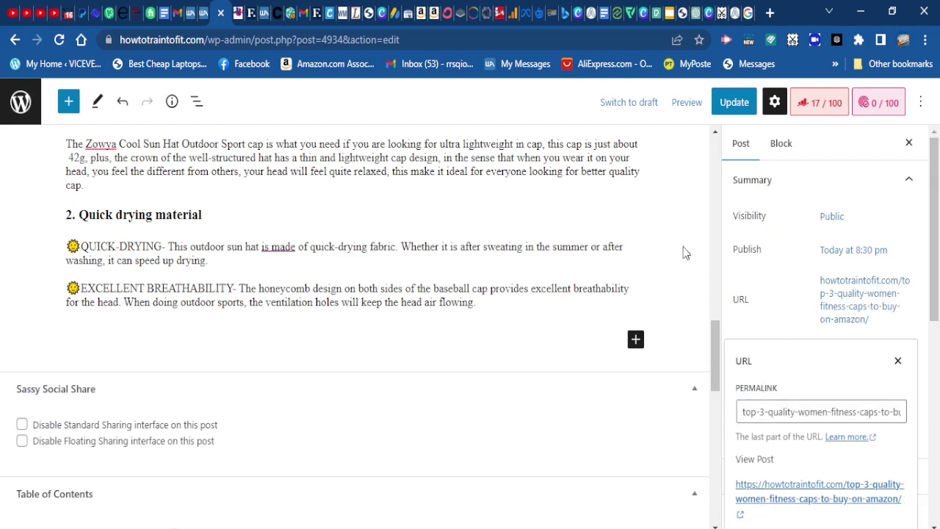
- Update the post and open its page on the site
left_click(725, 108)
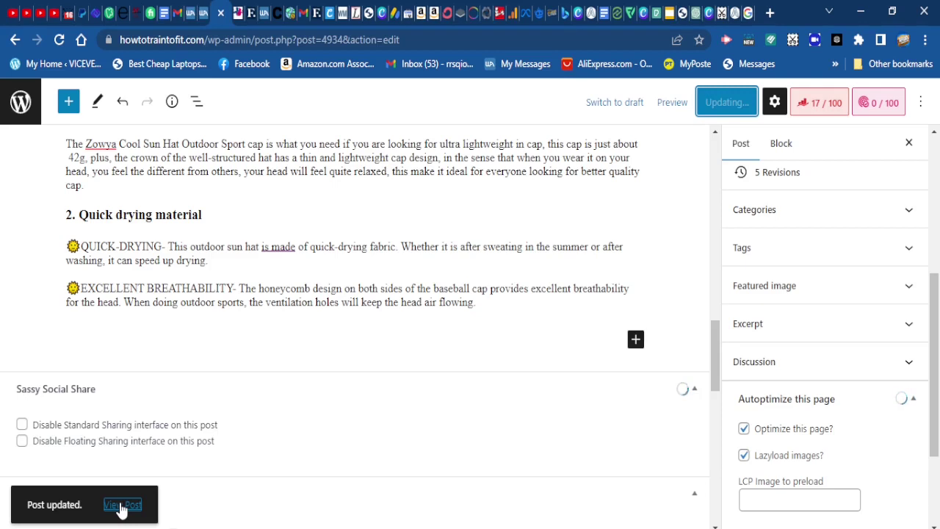
left_click(122, 506)
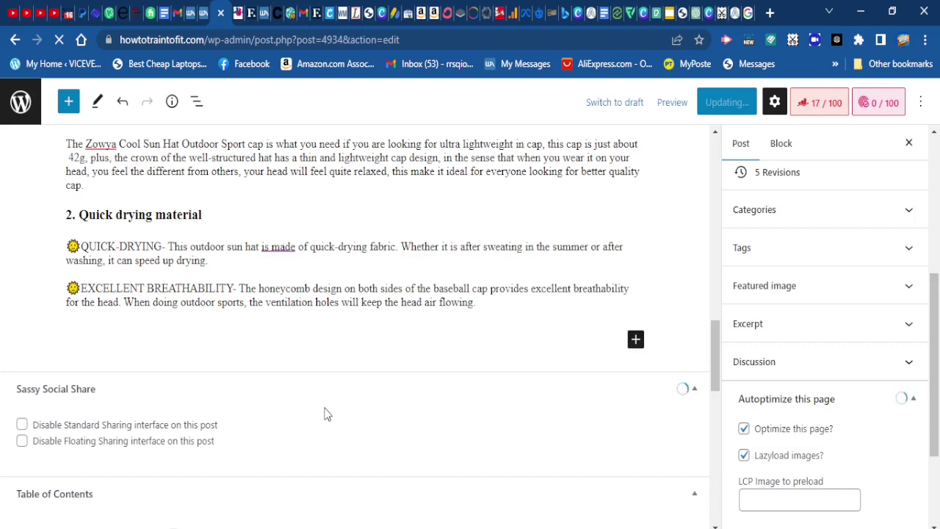
scroll(545, 317, "up", 8)
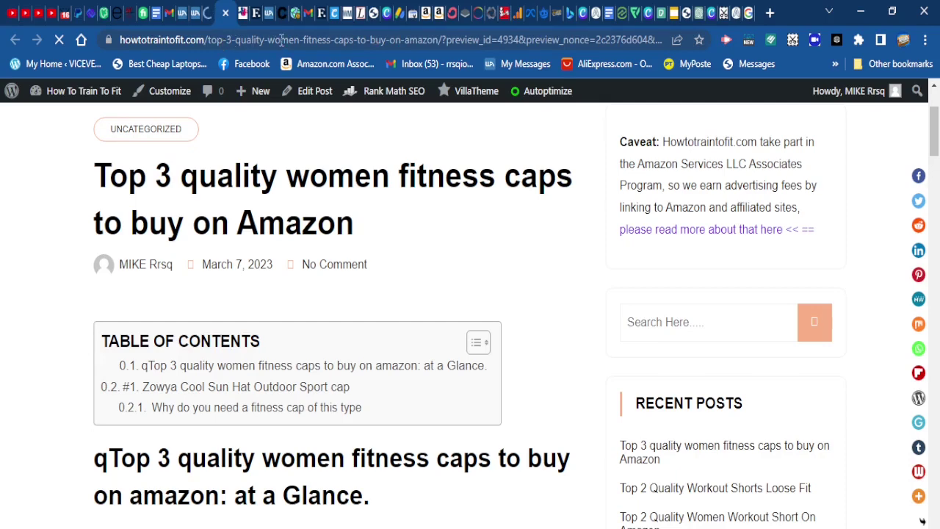
- Check the post page's web address against its title and inspect the product comparison table
left_click(389, 38)
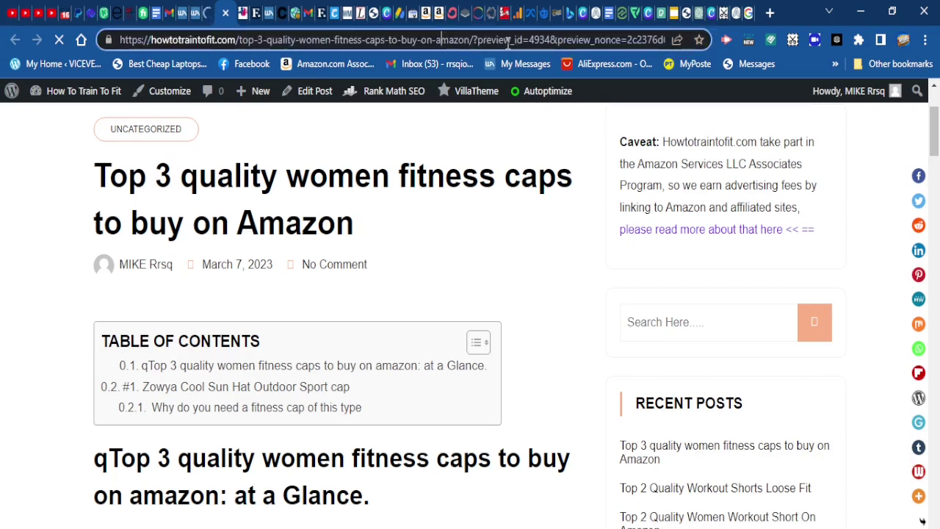
left_click_drag(512, 40, 120, 40)
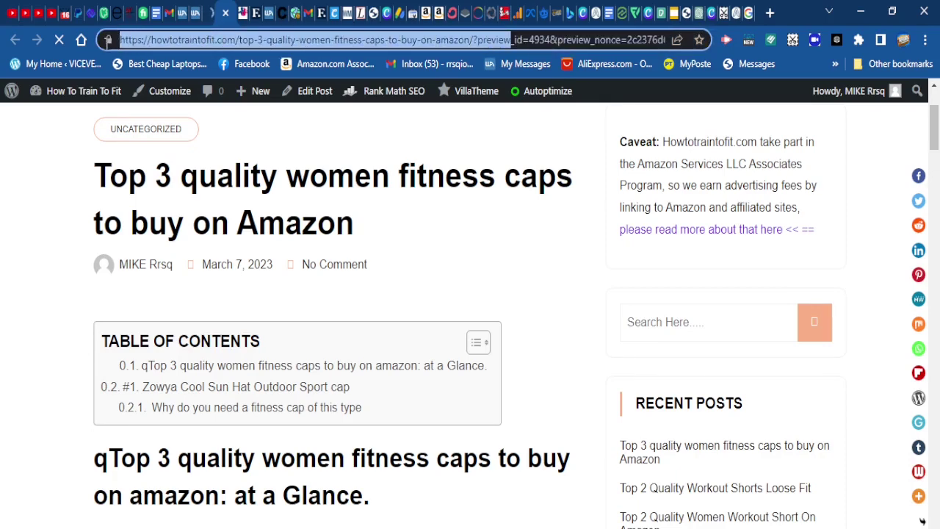
left_click(136, 39)
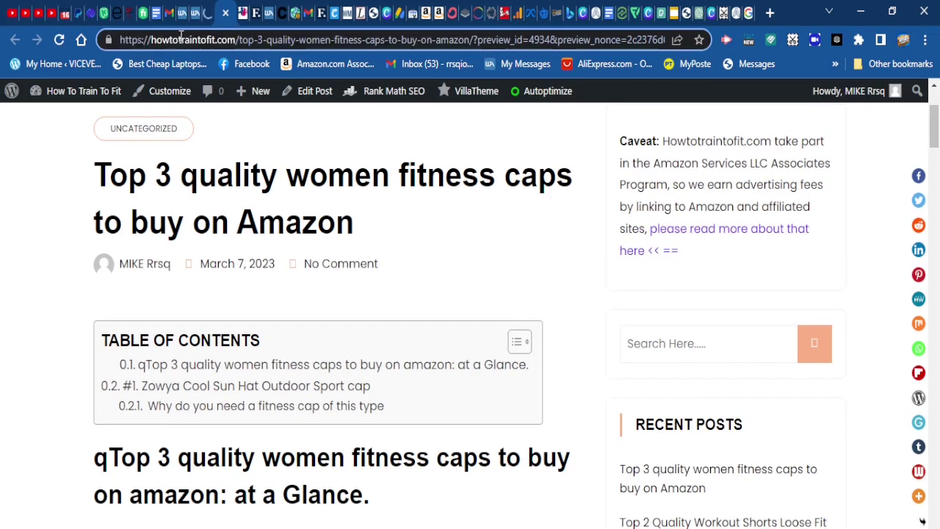
left_click_drag(181, 40, 501, 40)
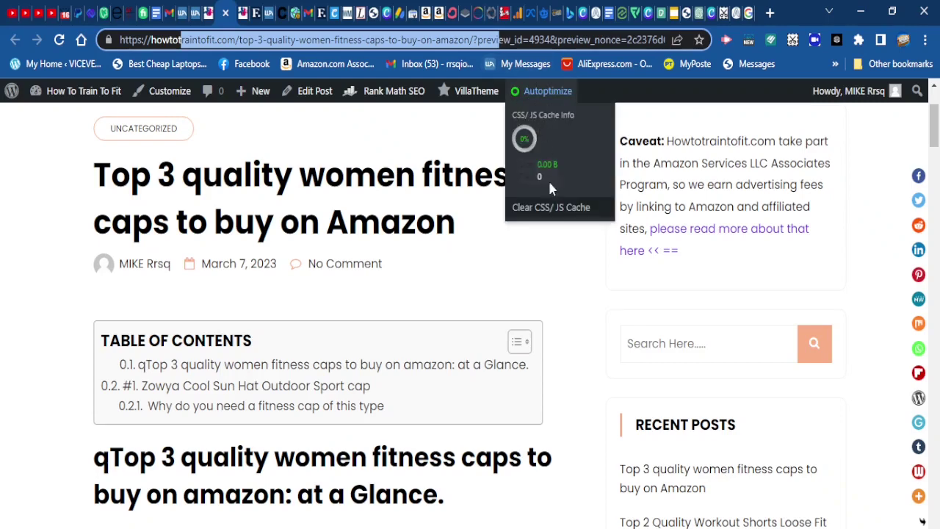
scroll(551, 221, "down", 5)
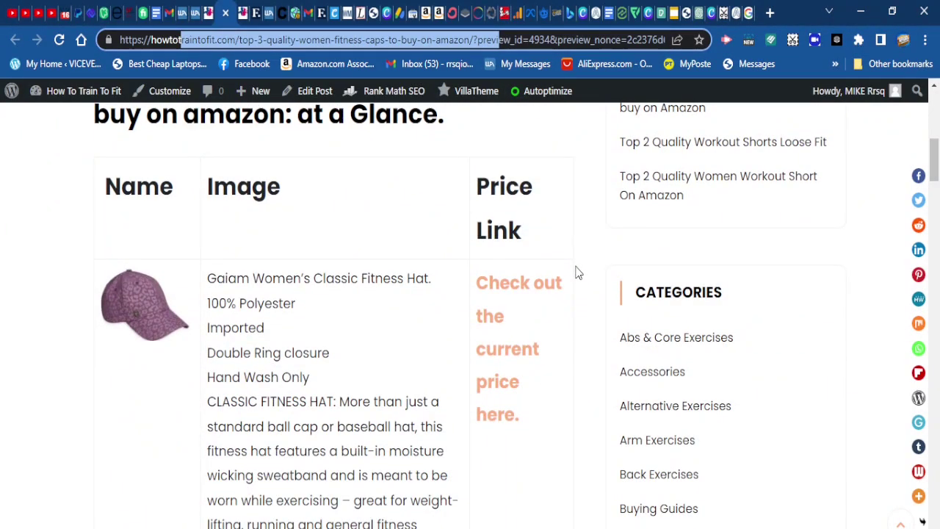
scroll(577, 273, "down", 1)
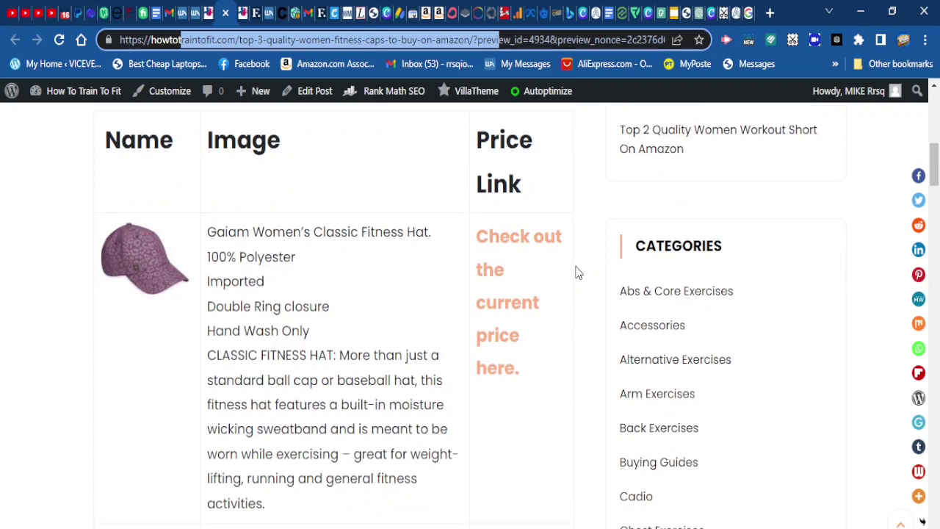